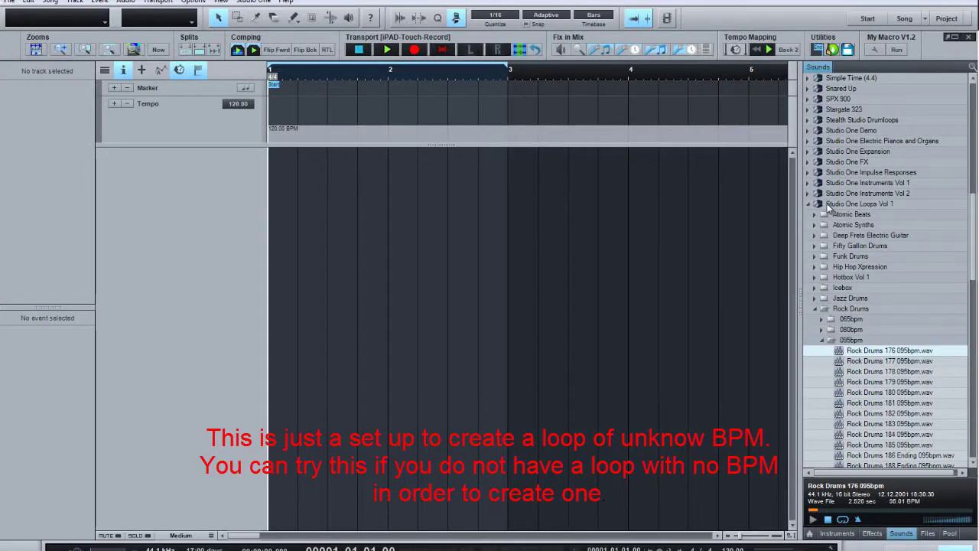
Drag Rock Drums 176 095bpm.wav from Studio One Loops Vol 1 > Rock Drums > 095bpm to the song start.
double_click(827, 204)
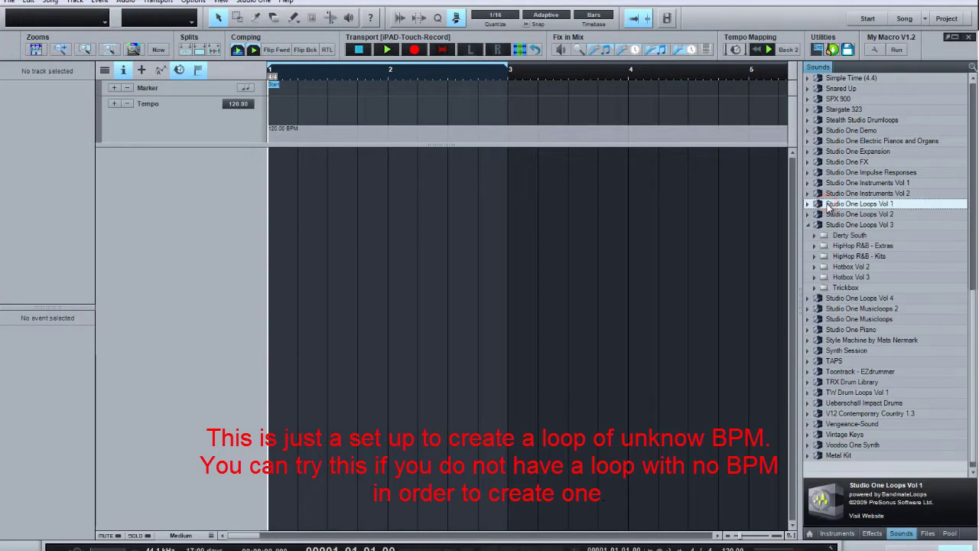
click(806, 204)
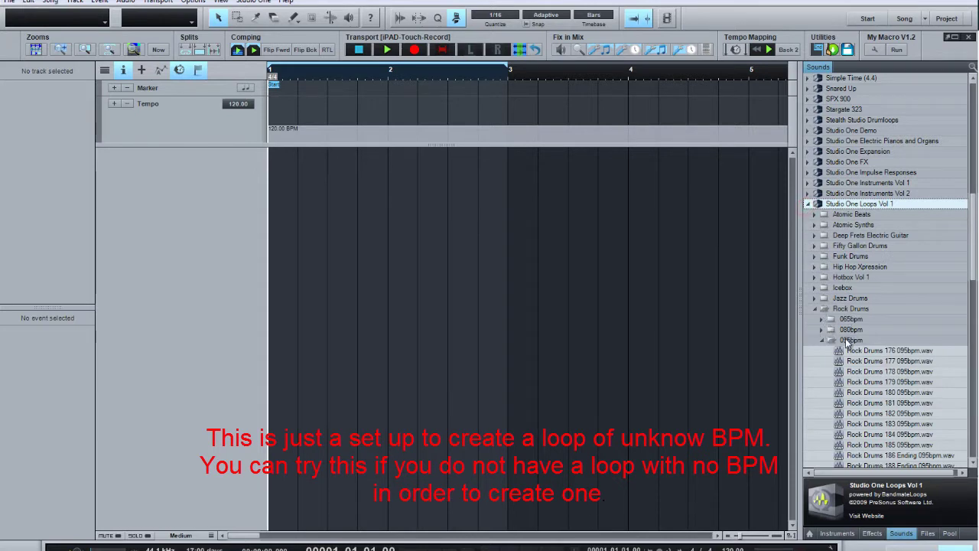
drag(862, 354, 270, 234)
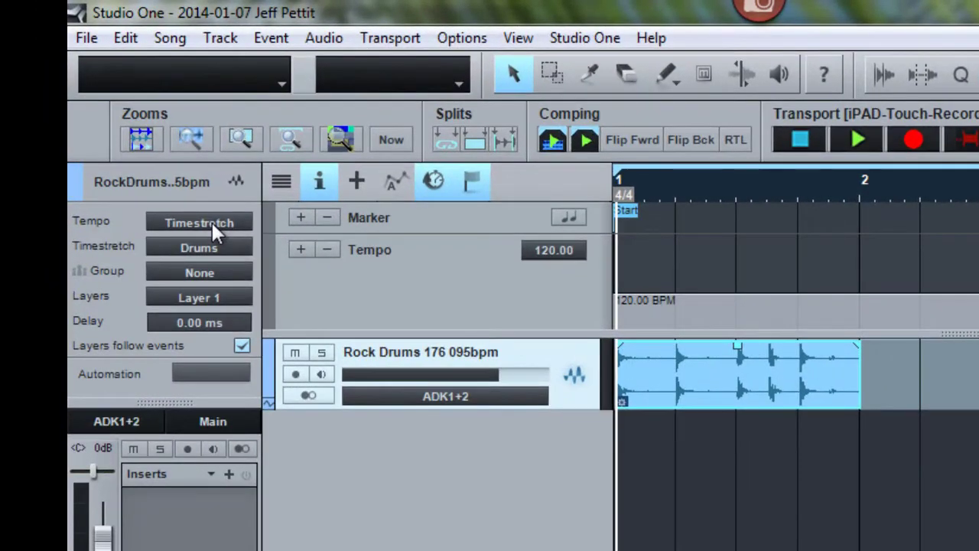
Change the drum track's Tempo mode from Timestretch to Don't follow.
click(212, 221)
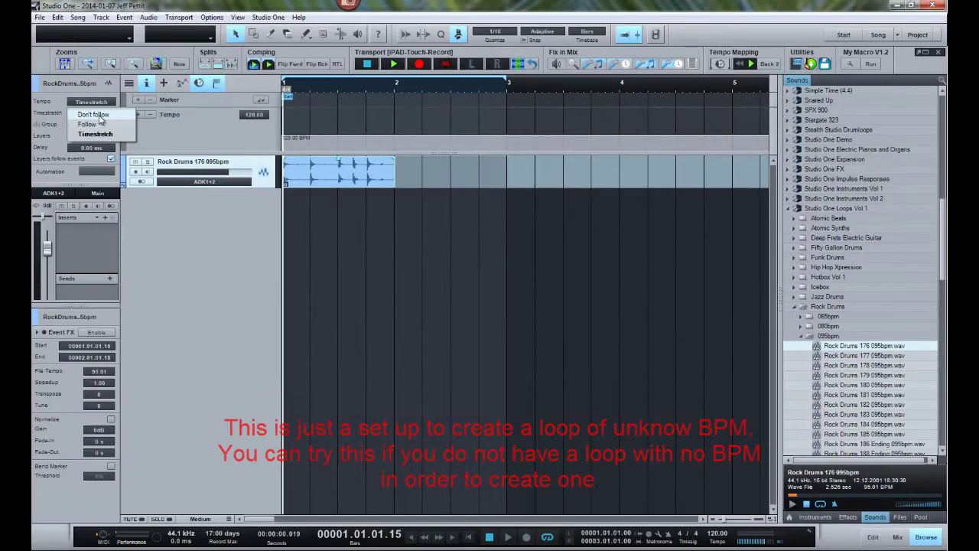
click(120, 136)
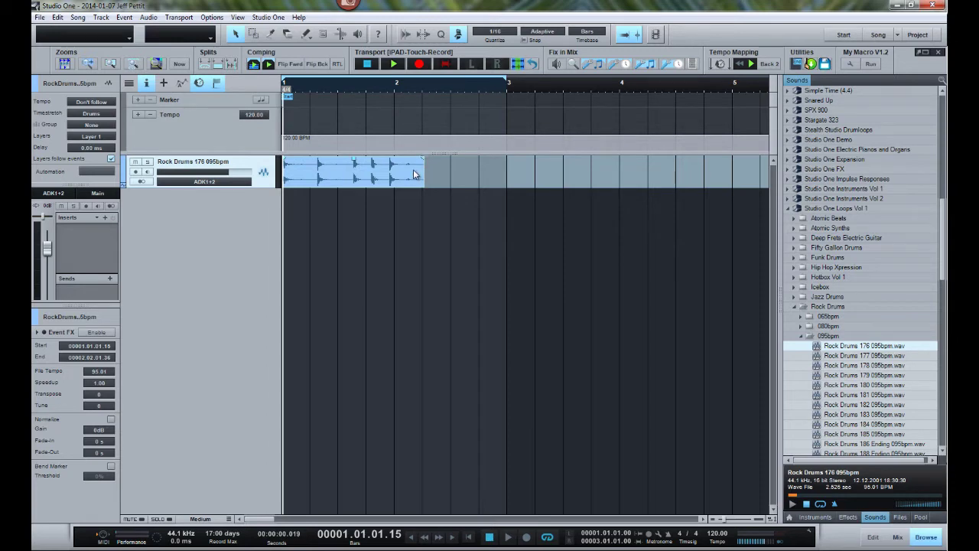
Duplicate the Rock Drums 176 loop event so a copy starts at 00002.02.01.36.
key(d)
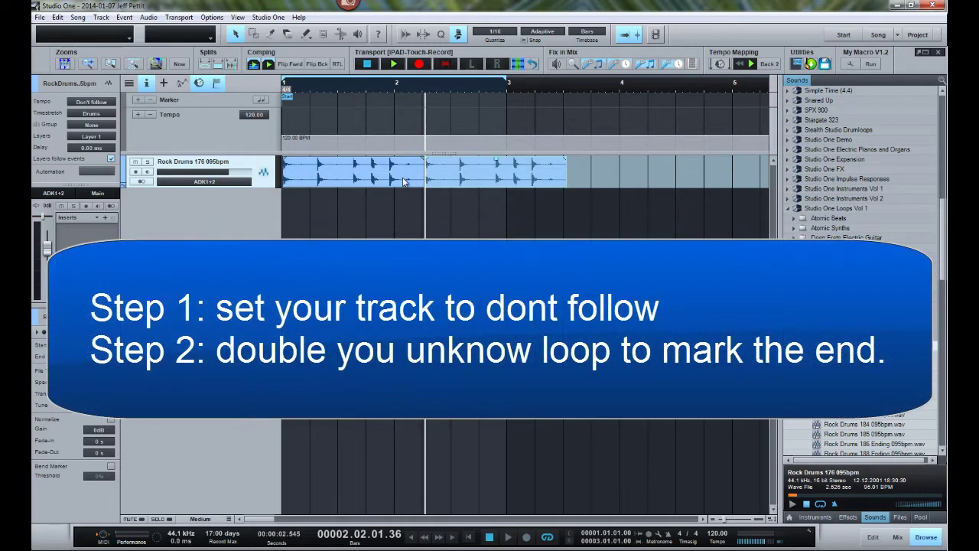
click(401, 179)
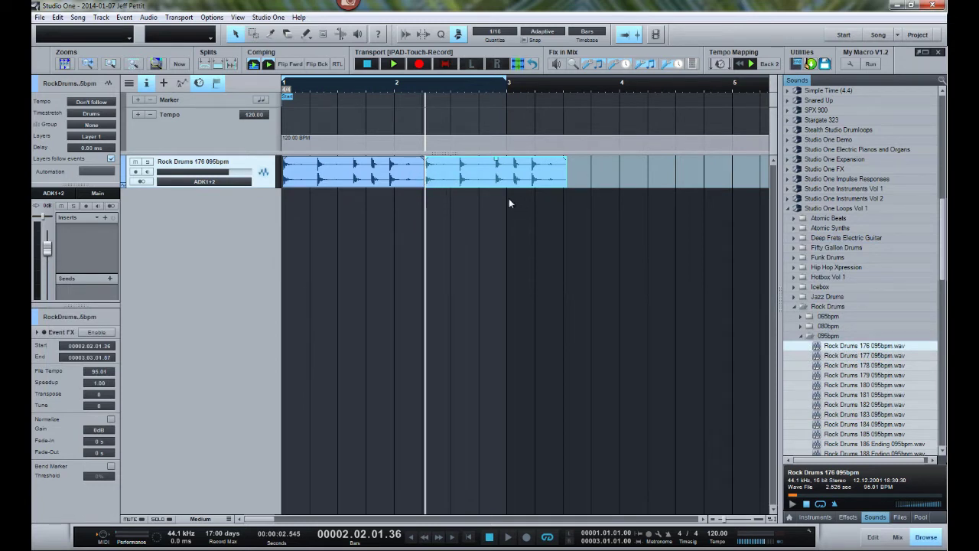
Select both drum loop events and bounce them into one event, RockDrums1..(19).
click(398, 178)
shift+click(439, 174)
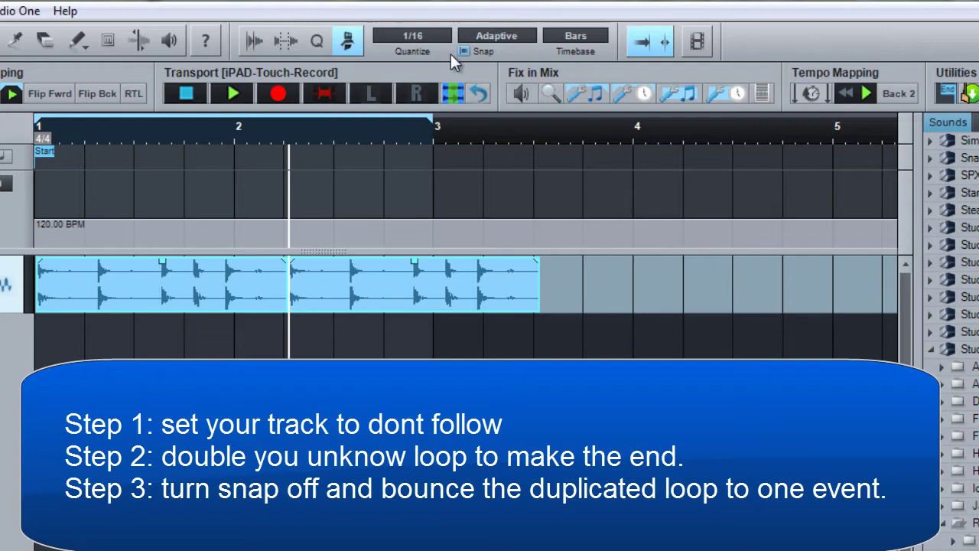
key(ctrl+b)
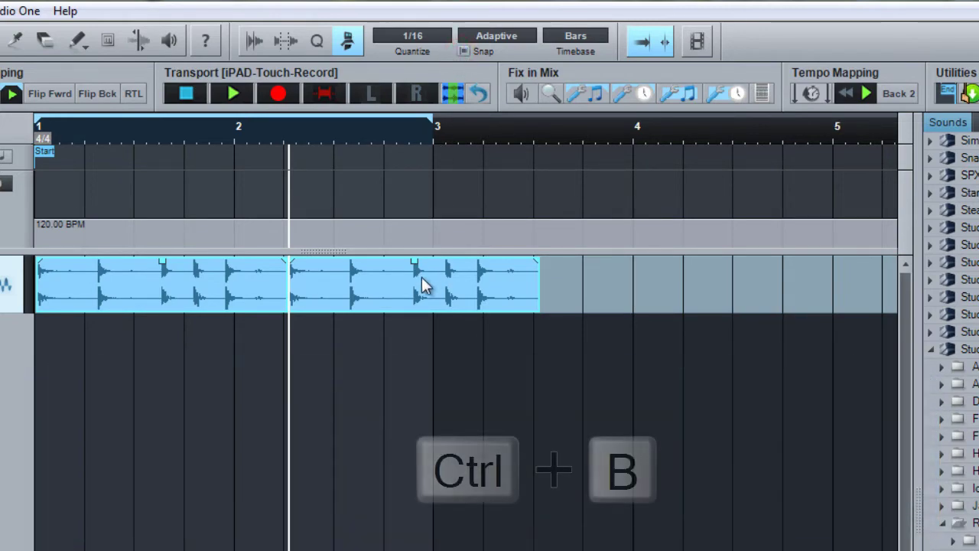
click(360, 293)
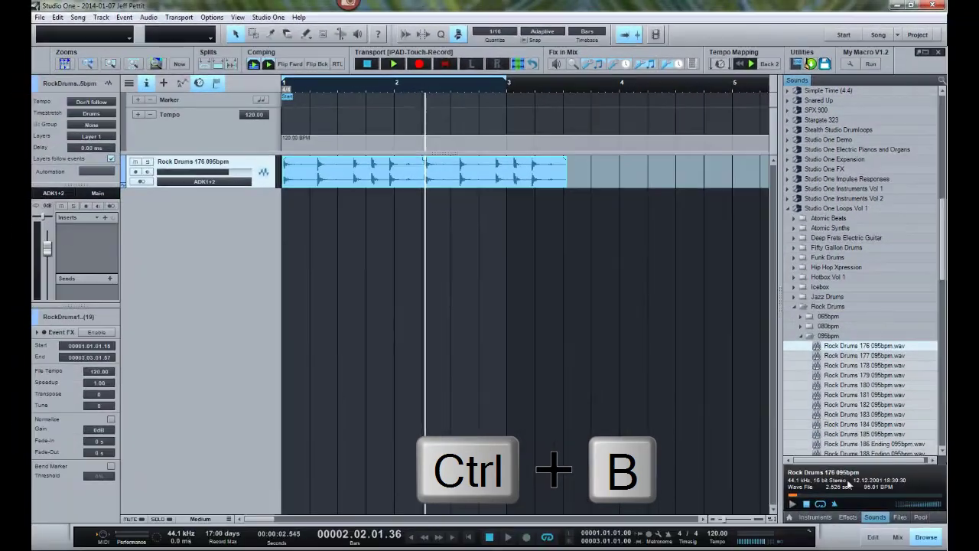
Show the Pool and inspect Rock Drums 176 095bpm(19), a 5.052-sec wave at 120.00 BPM.
click(920, 517)
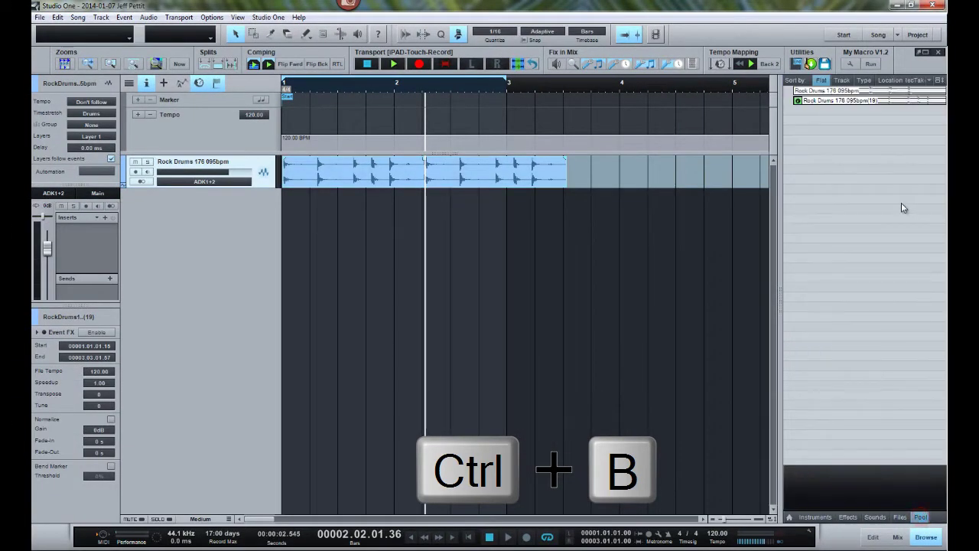
click(851, 100)
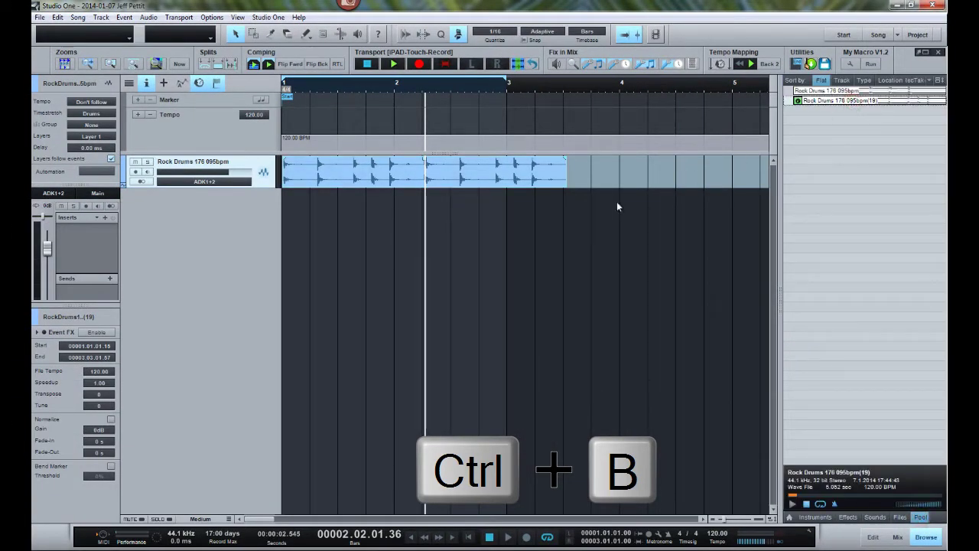
click(438, 174)
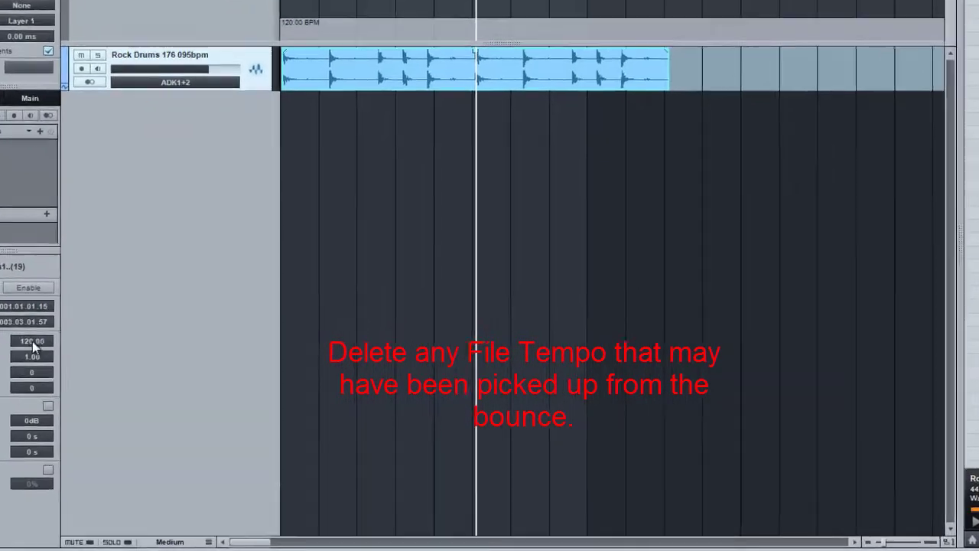
Clear the bounced event's 120.00 File Tempo so it reads Not Set.
click(100, 373)
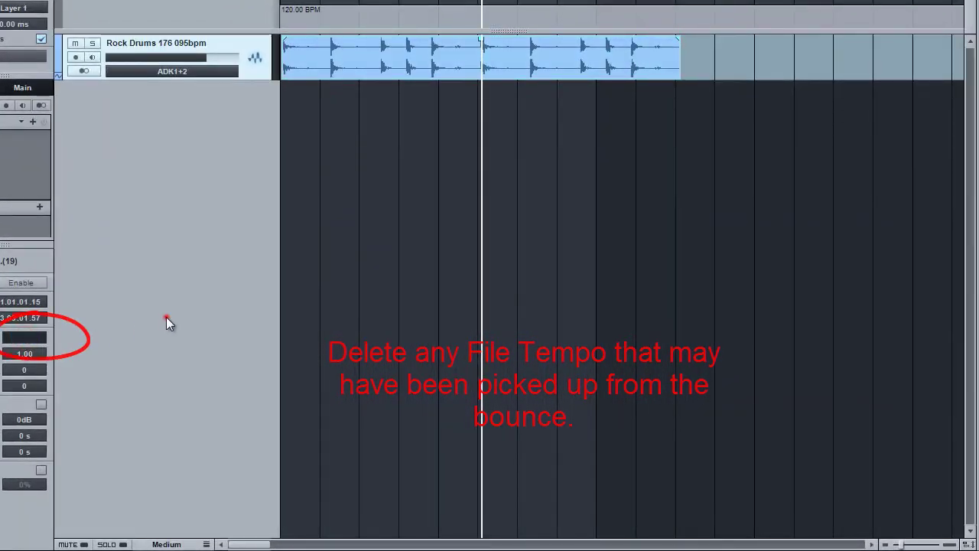
key(Return)
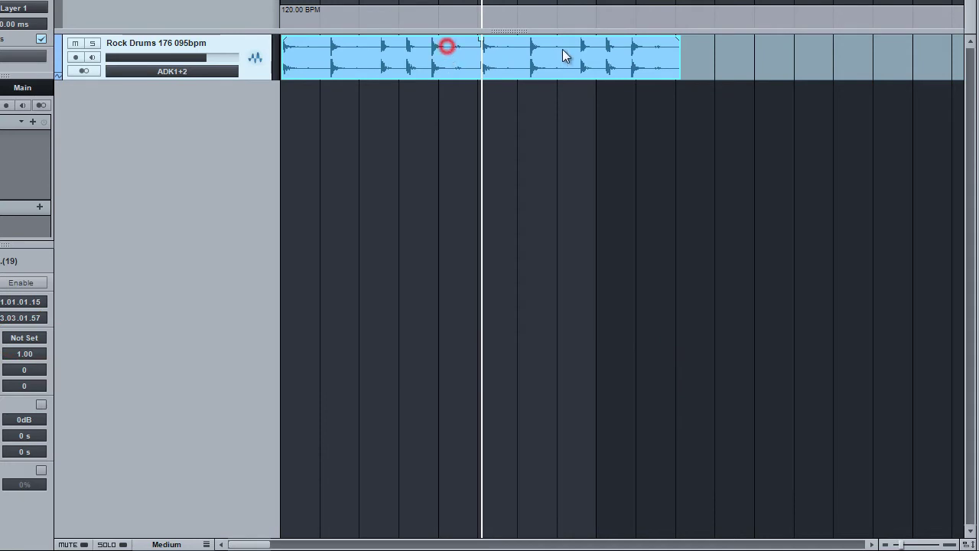
click(589, 48)
key(ctrl+m)
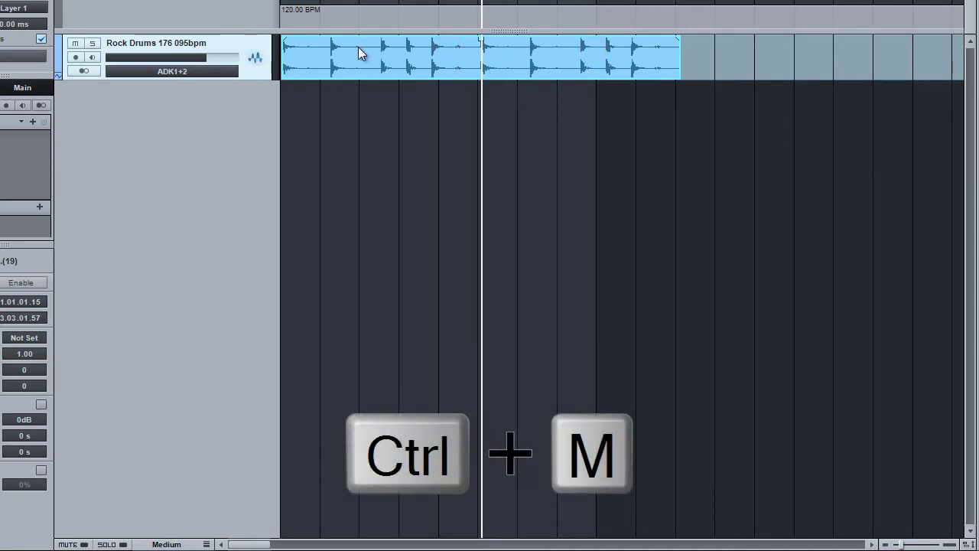
Choose Edit with Melodyne for the bounced drum event, which shows tempo 120 (95).
right_click(458, 74)
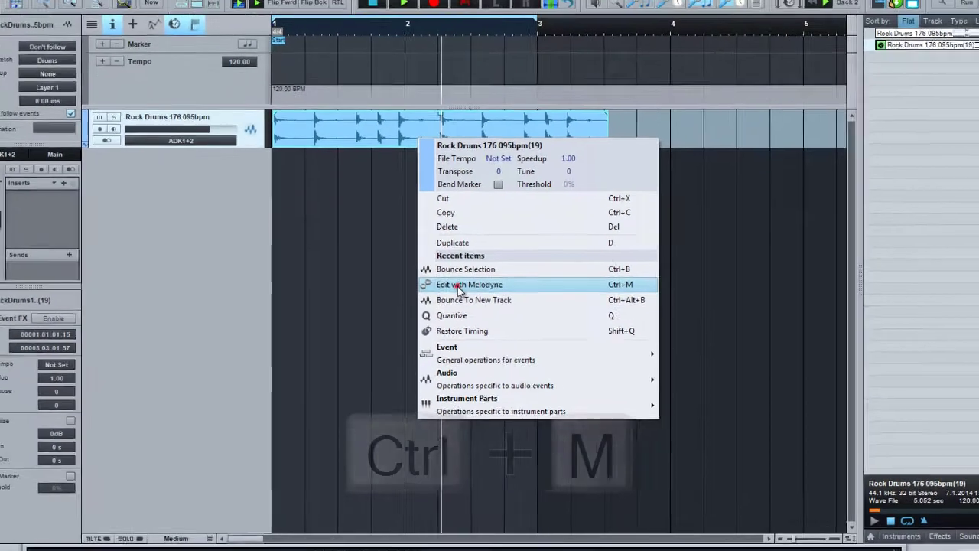
click(459, 285)
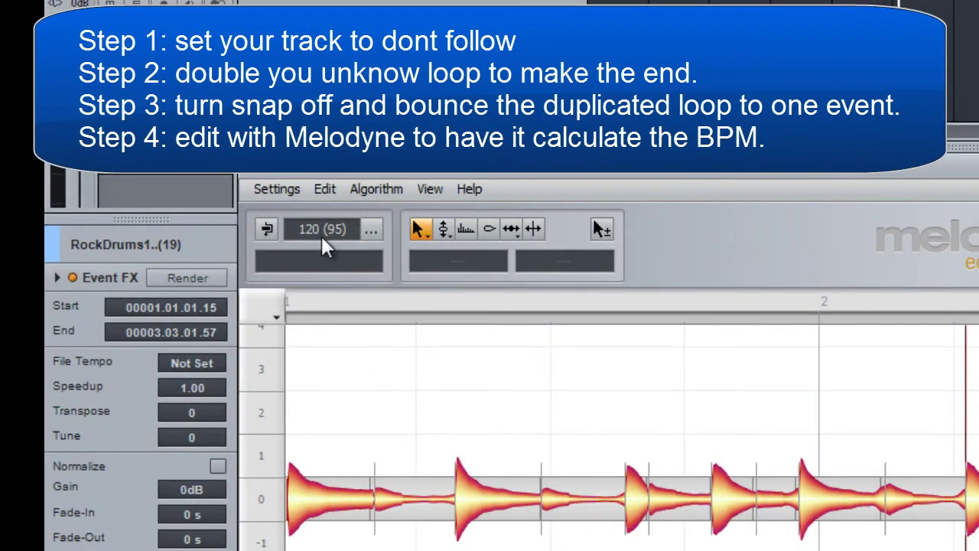
Redetect the loop tempo in Melodyne's Source Tempo dialog, giving 94.679 BPM (File Tempo 94.68).
click(374, 233)
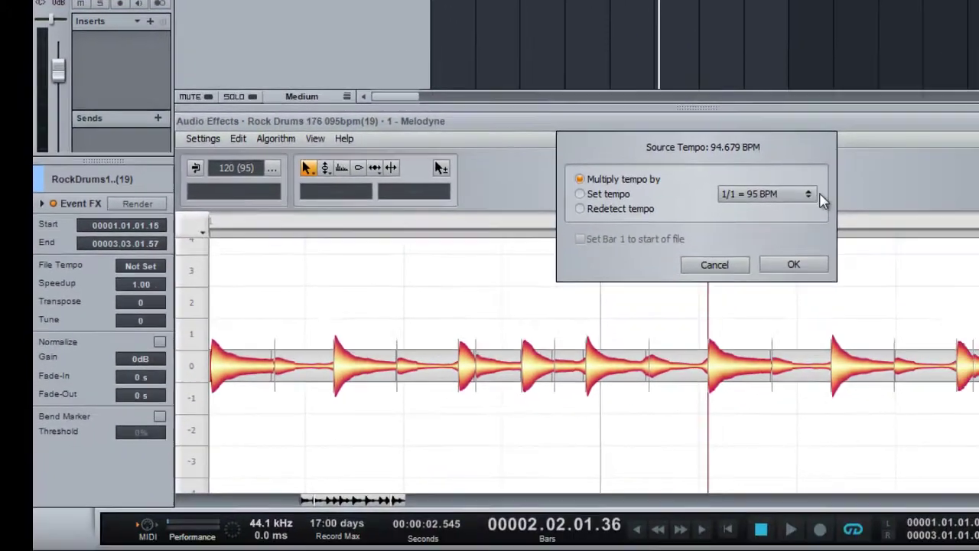
click(797, 195)
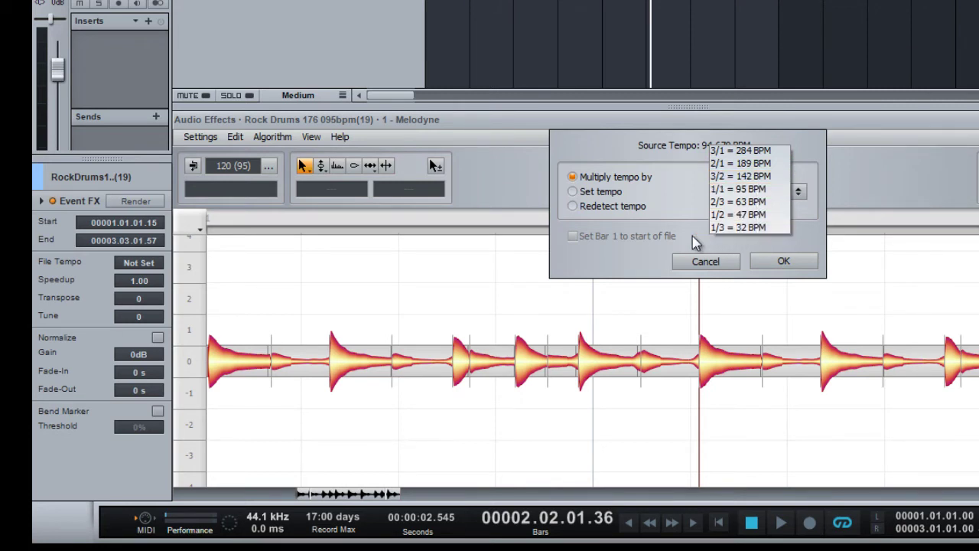
click(788, 238)
click(574, 206)
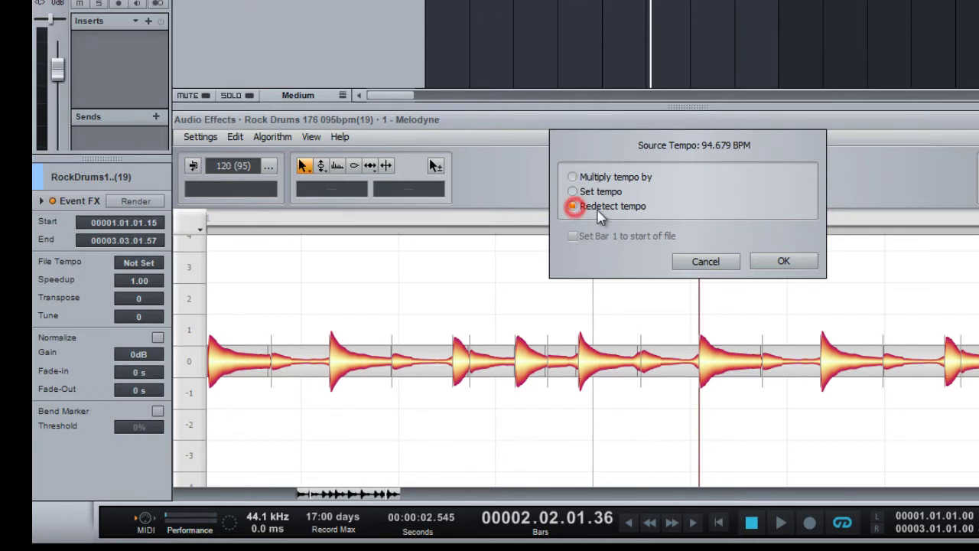
click(783, 262)
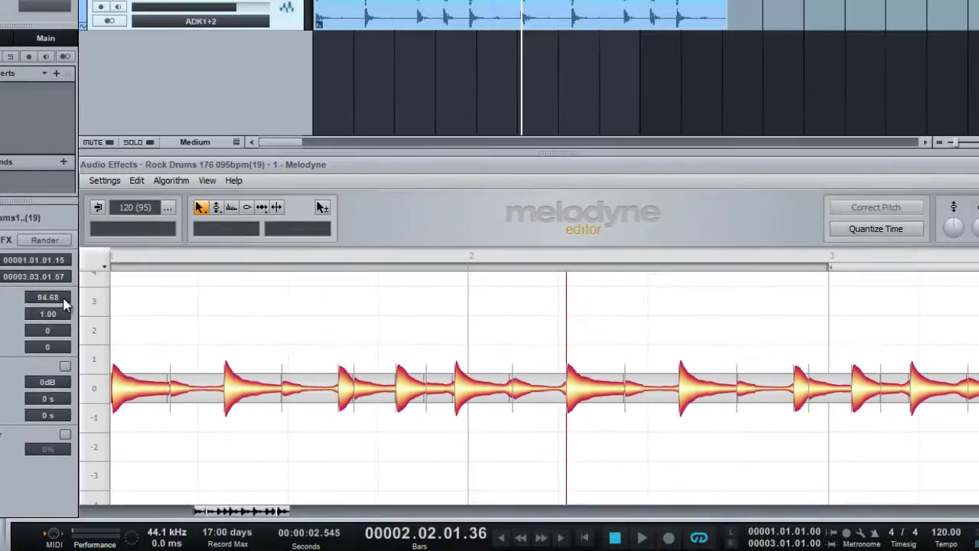
Verify the File Tempo reads 94.68 and close the Melodyne Audio Effects panel.
click(252, 274)
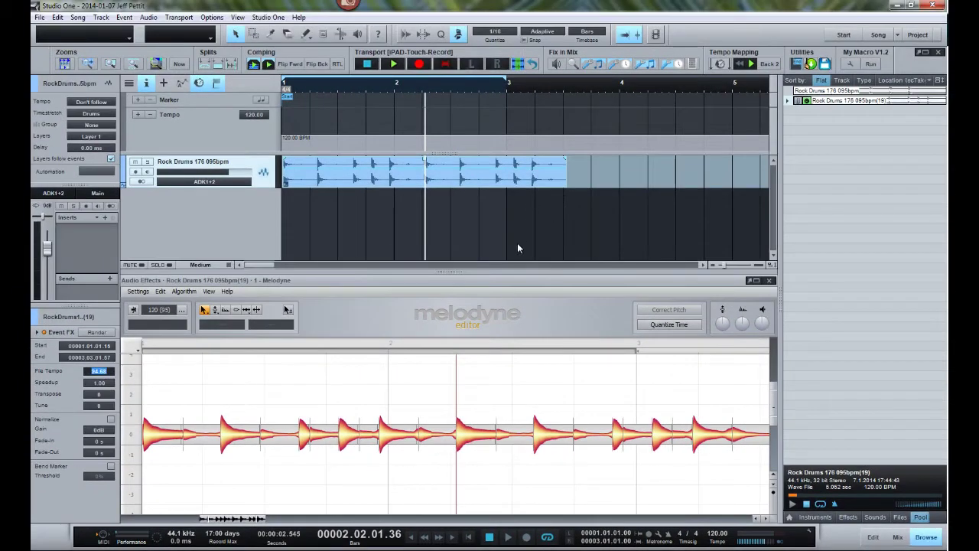
click(770, 280)
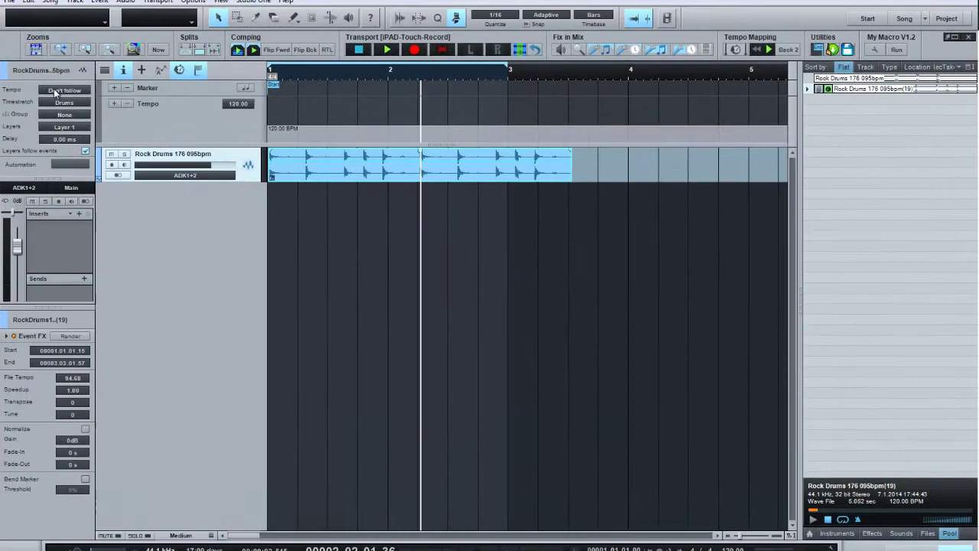
Set the drum track back to Timestretch and play; the event now ends exactly at bar 3.
click(92, 101)
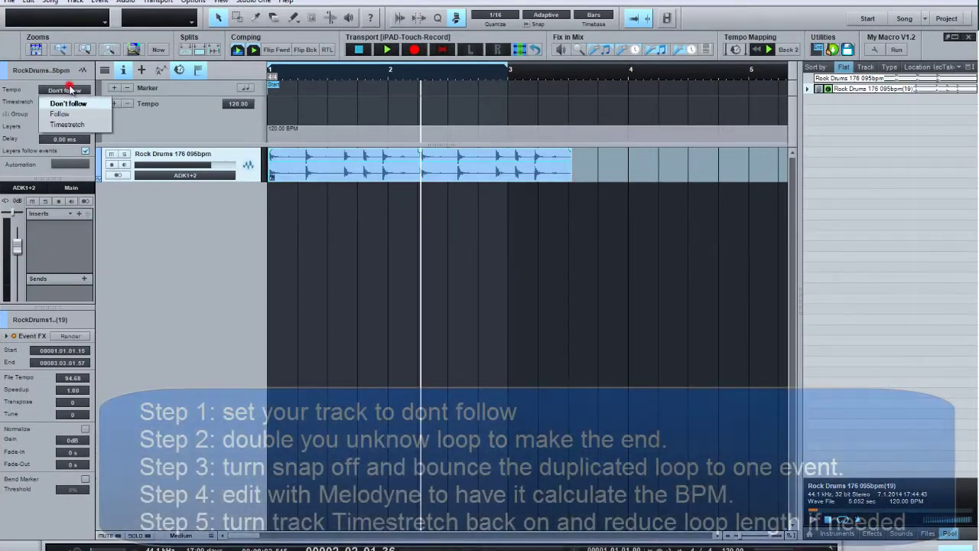
click(67, 124)
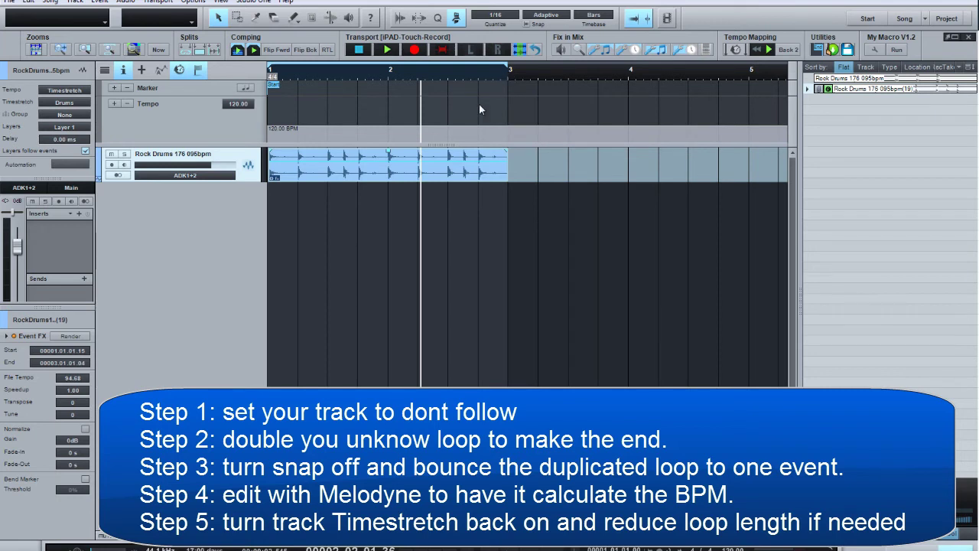
key(Return)
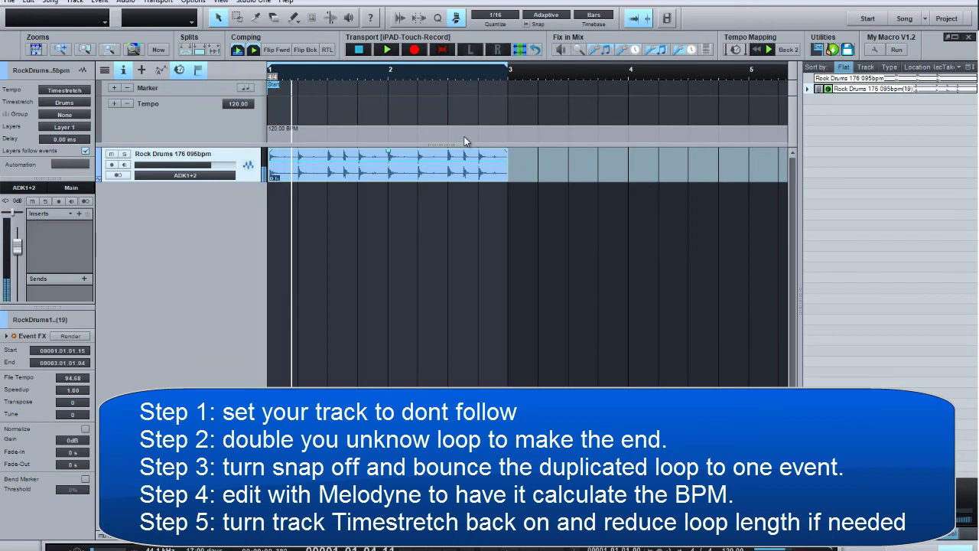